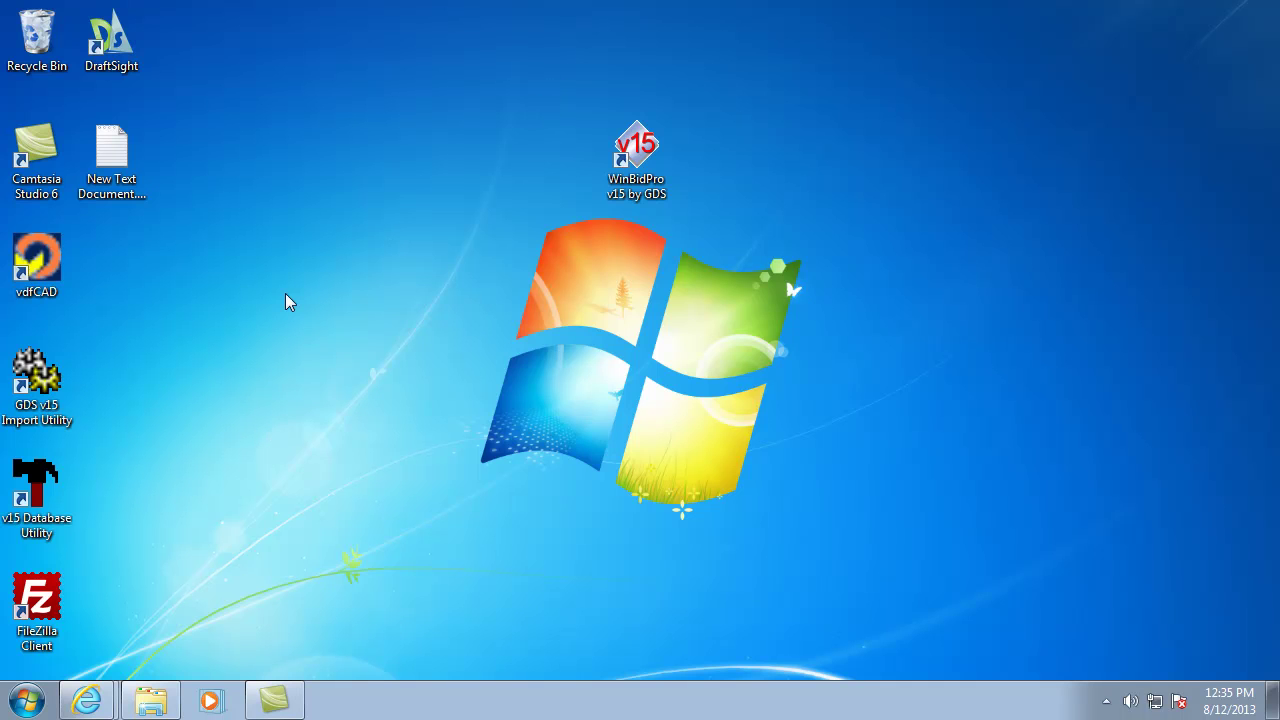
# Select the WinBidPro v15 by GDS shortcut on the desktop
pyautogui.click(630, 155)
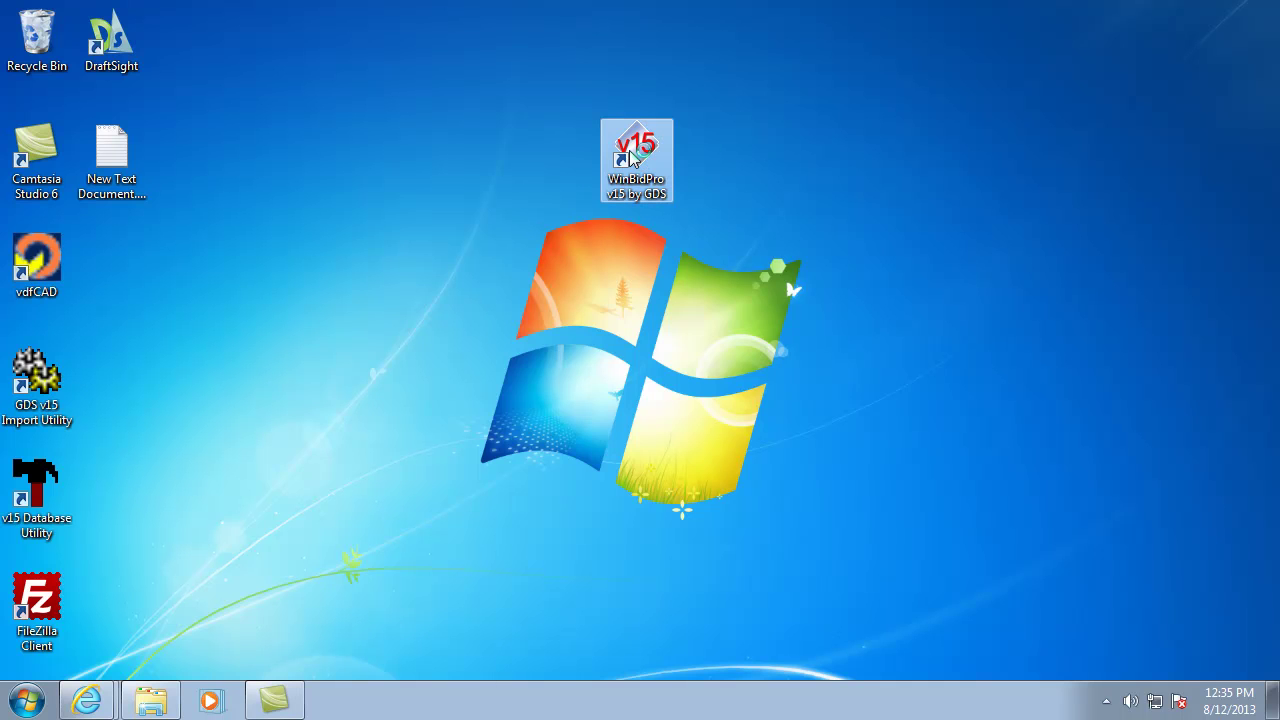
# Launch WinBidPro, log in, and choose the Coral Architectural Products 2013 r1 vendor
pyautogui.doubleClick(630, 155)
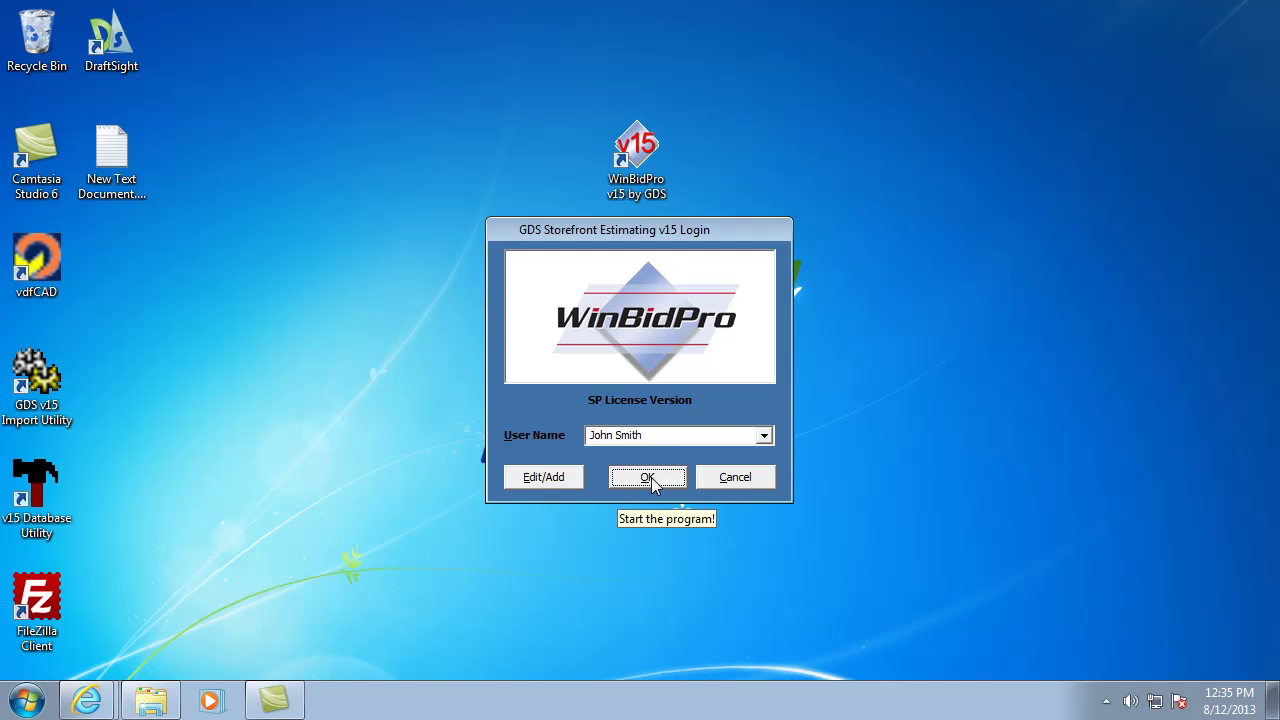
pyautogui.click(651, 477)
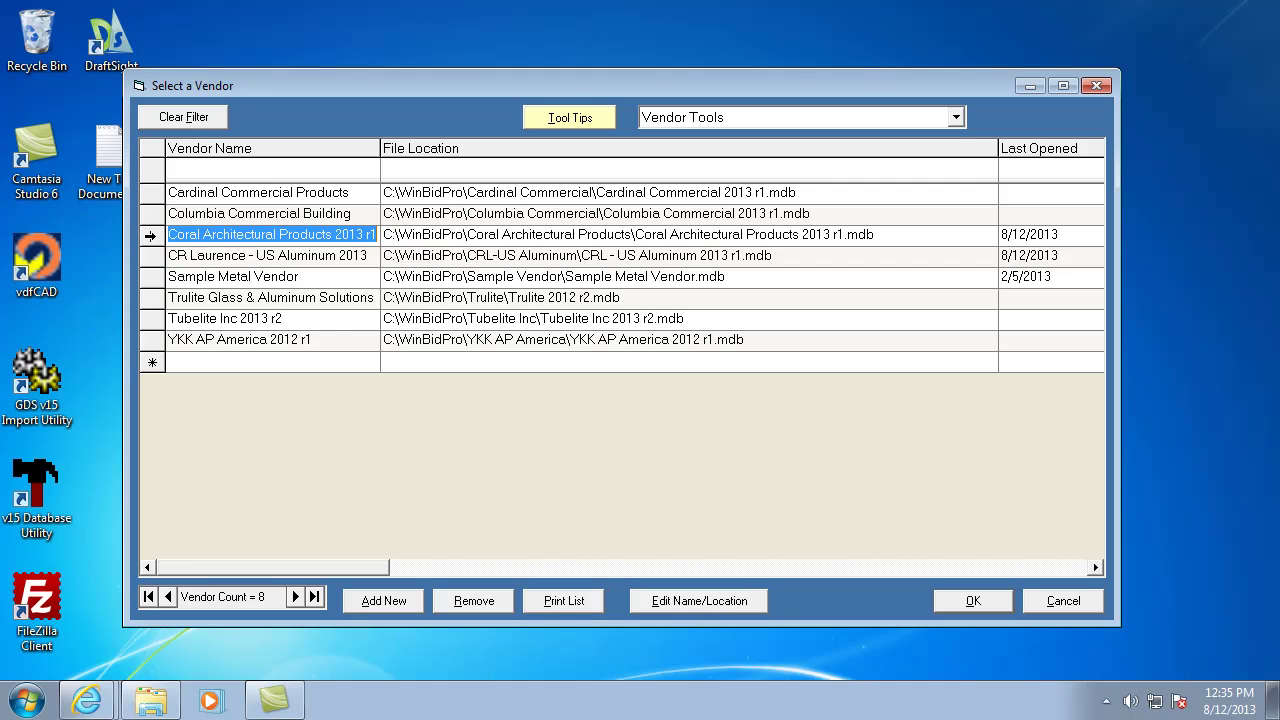
pyautogui.doubleClick(150, 236)
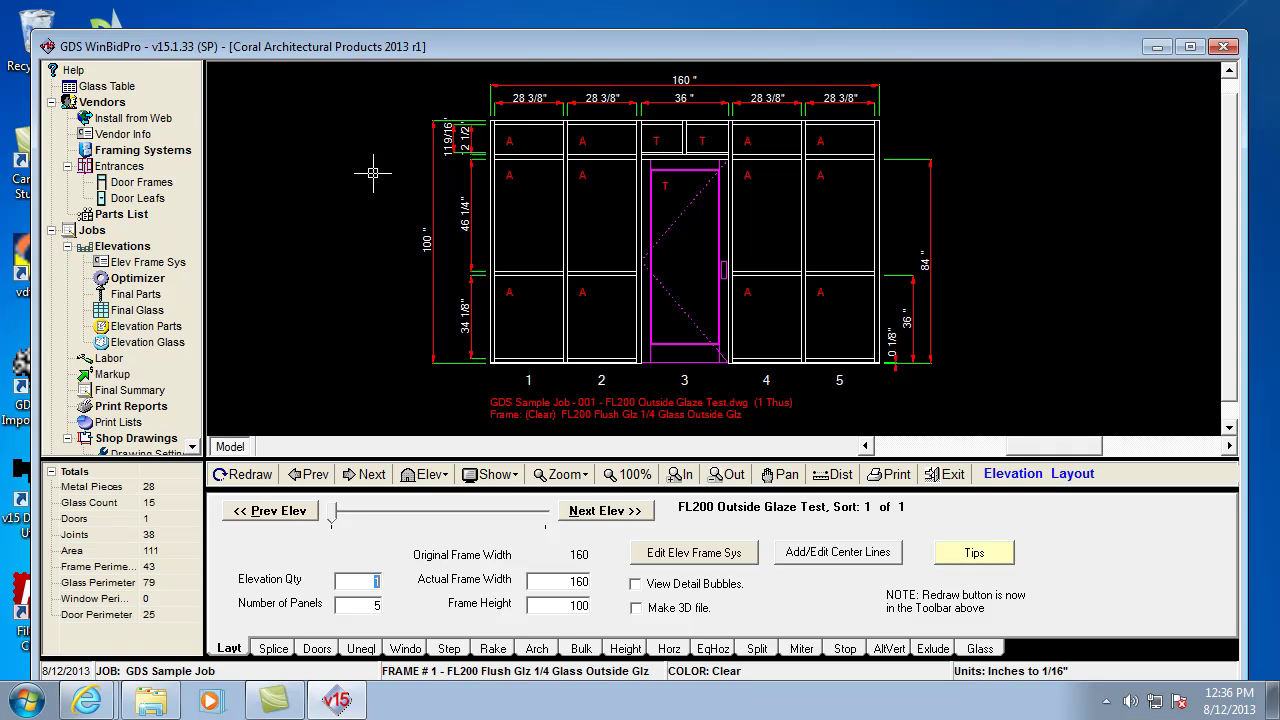
# Show the 23 framing systems via Framing Systems in the left tree
pyautogui.click(126, 152)
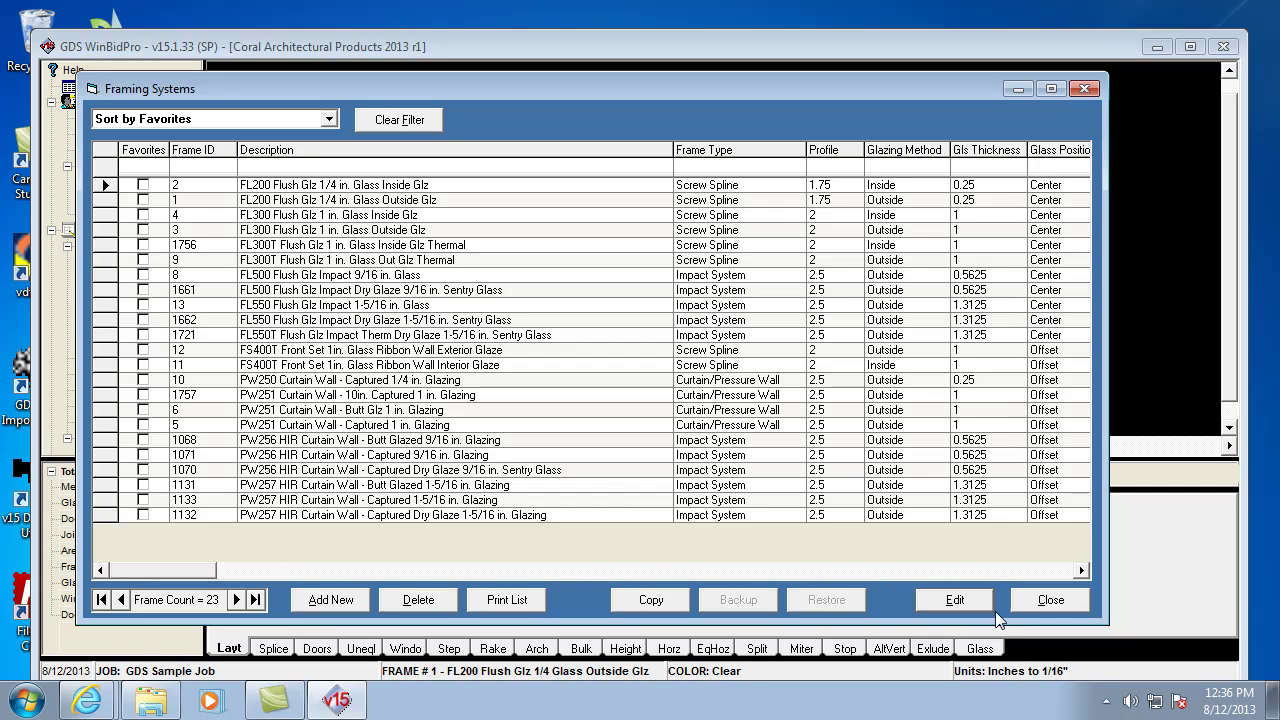
# Close Framing Systems to return to the FL200 Outside Glaze Test elevation
pyautogui.click(1050, 600)
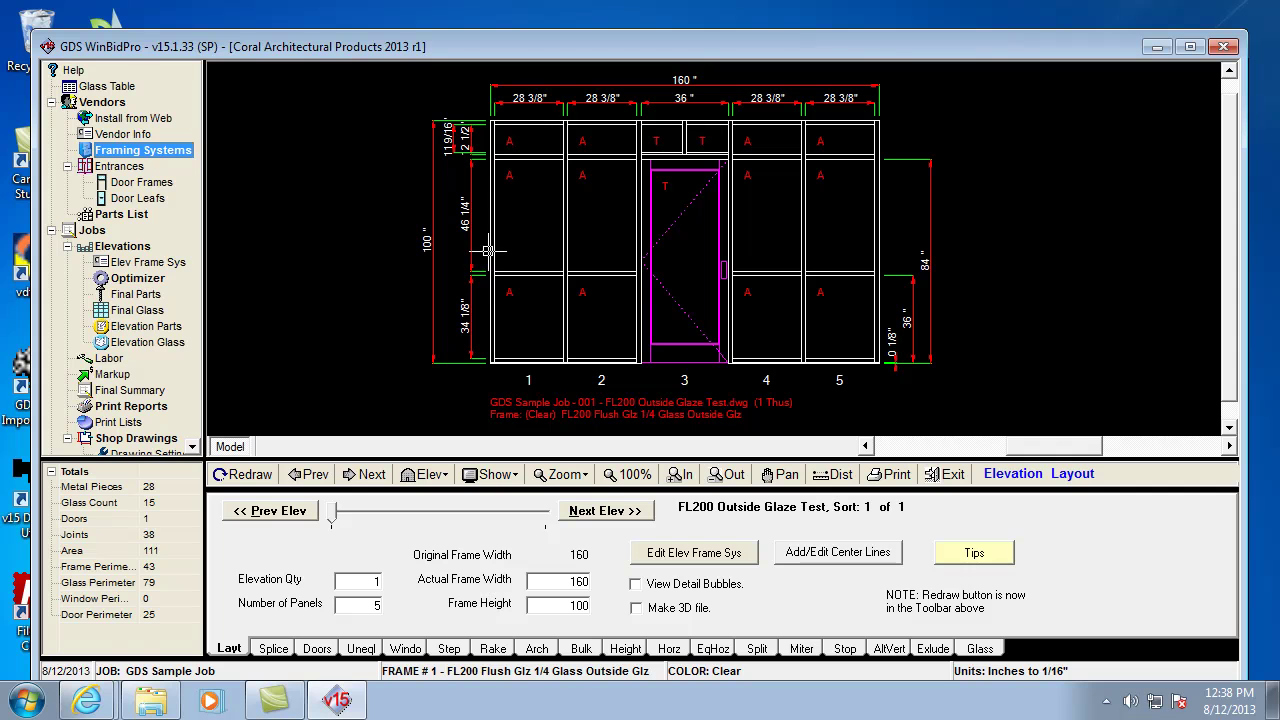
# Review the Metal Optimizer cut lists, then close it to open Final Parts to Order
pyautogui.click(130, 278)
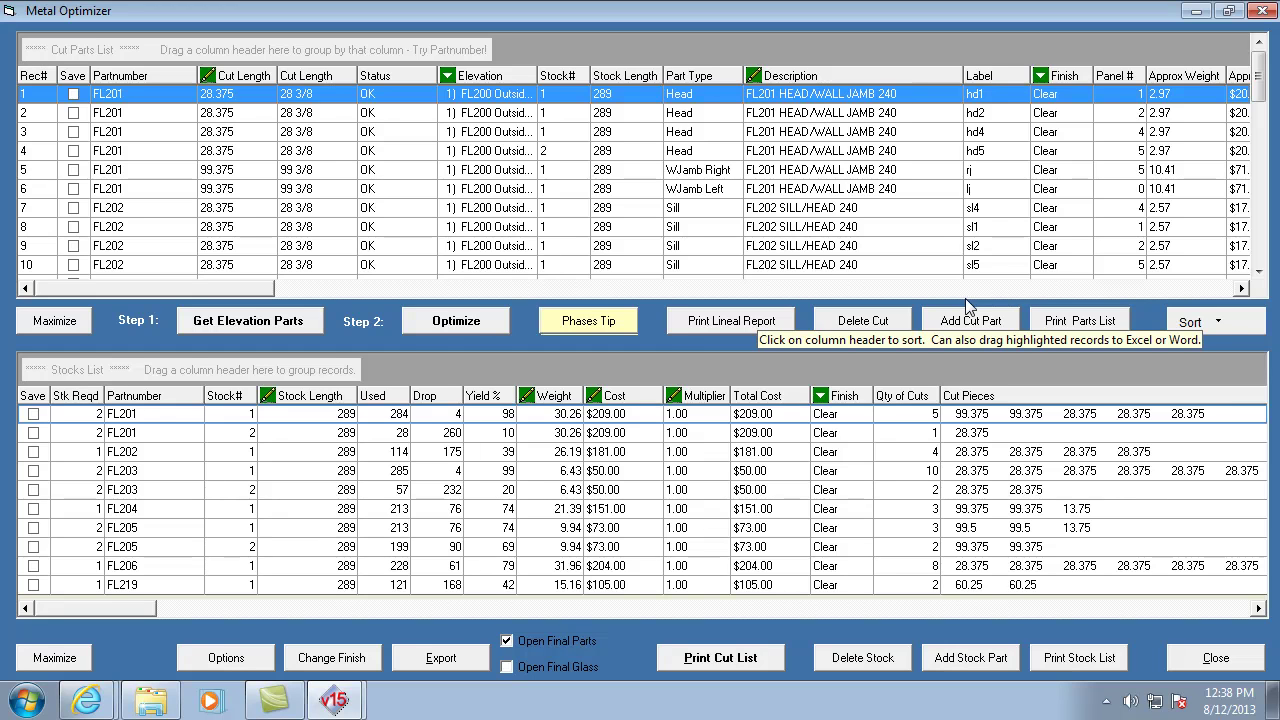
pyautogui.click(1232, 660)
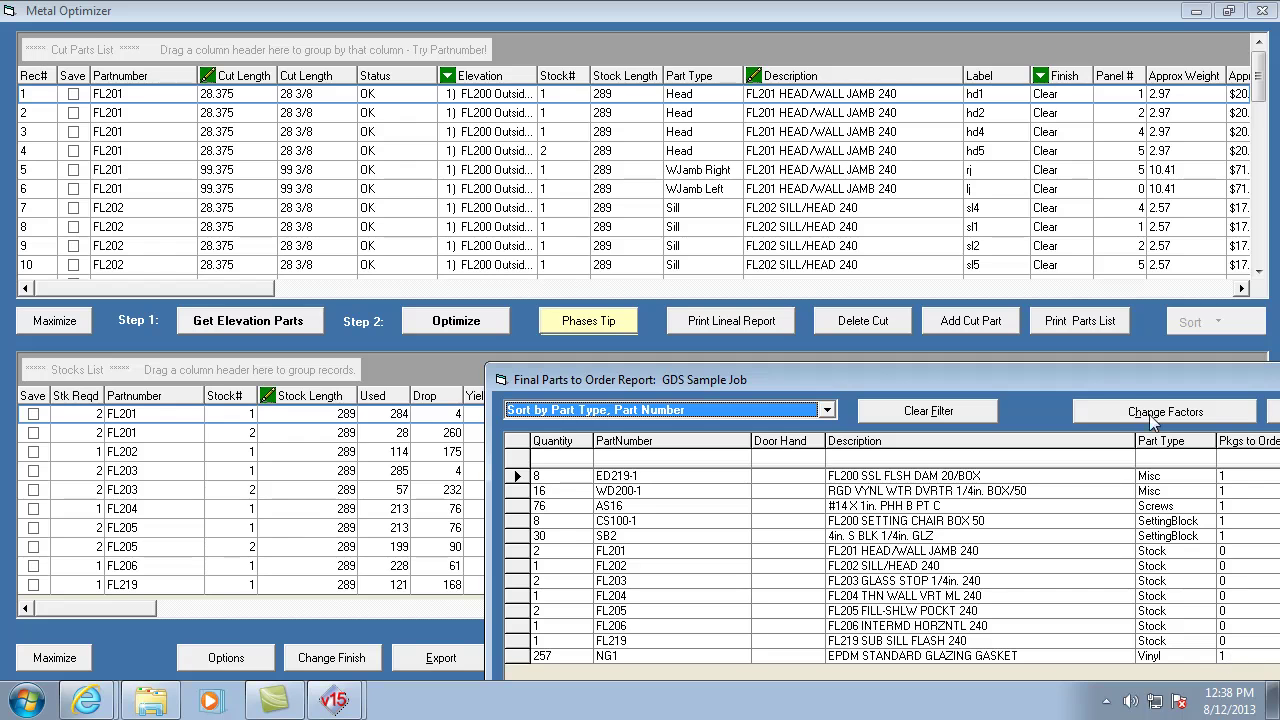
# Review the $1,620.00 Final Parts report at the top, then close it
pyautogui.moveTo(1121, 380); pyautogui.dragTo(639, 38)
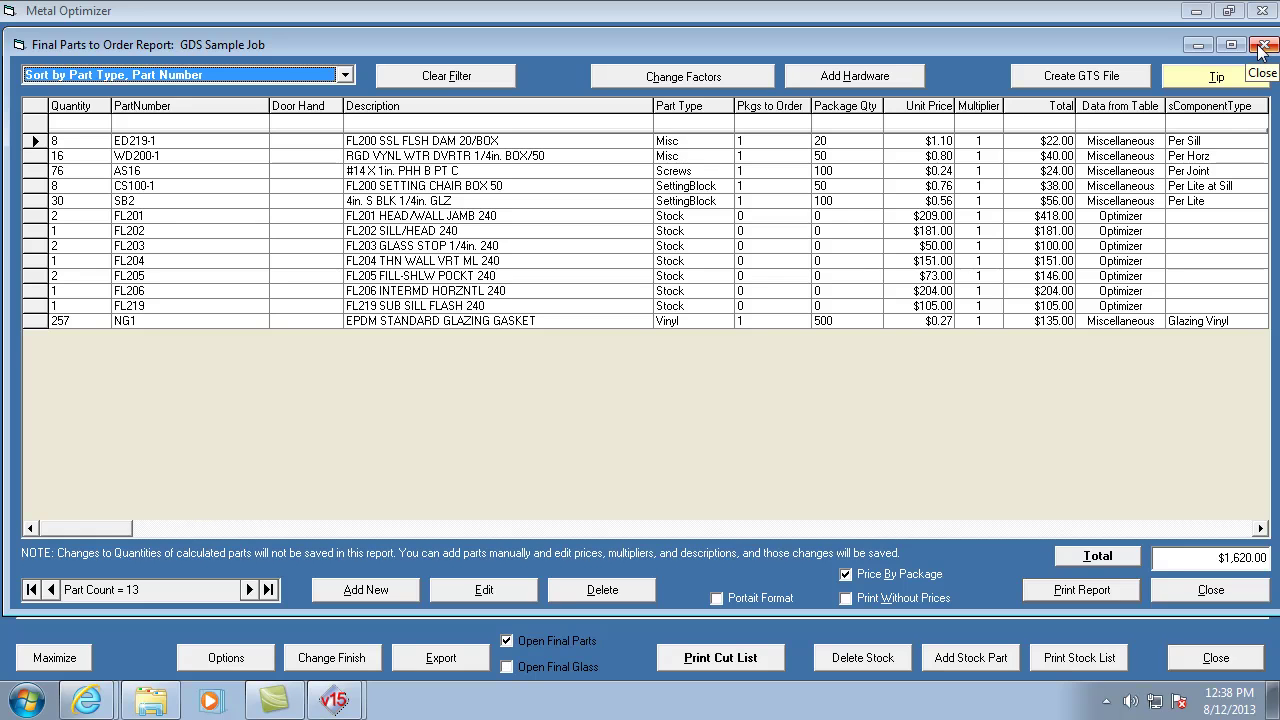
pyautogui.click(1262, 46)
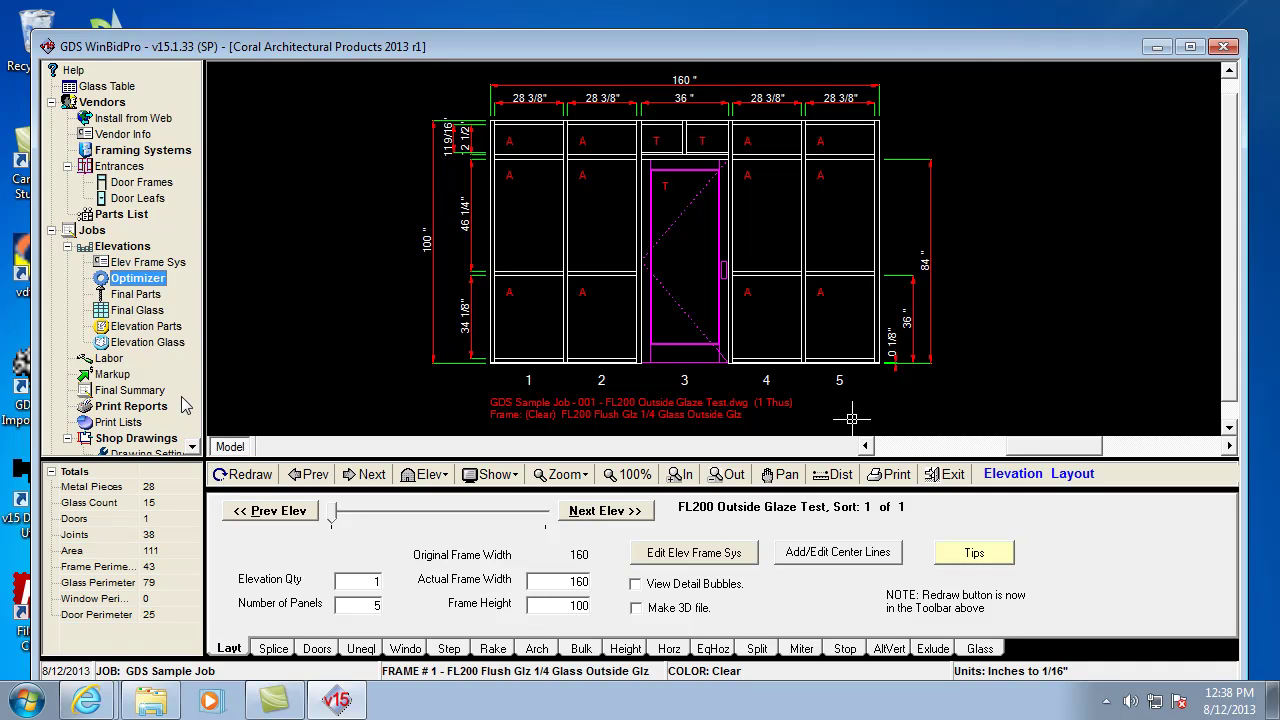
pyautogui.click(104, 87)
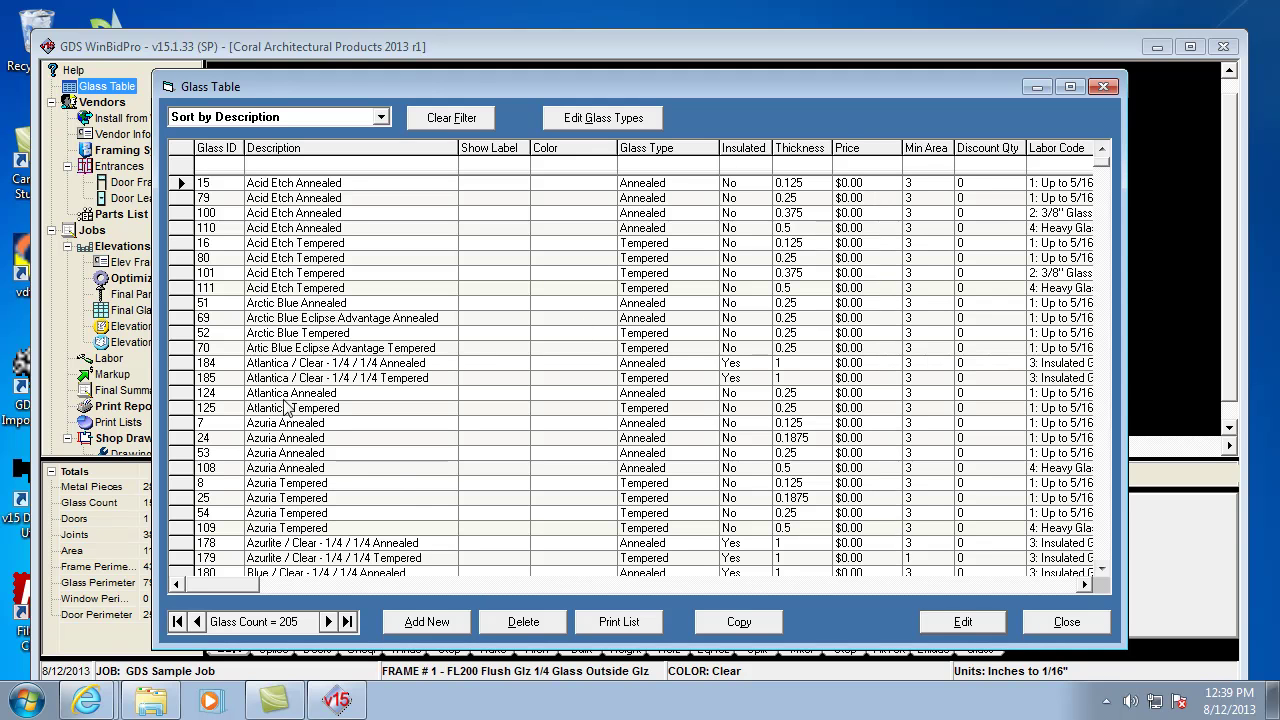
pyautogui.click(1068, 626)
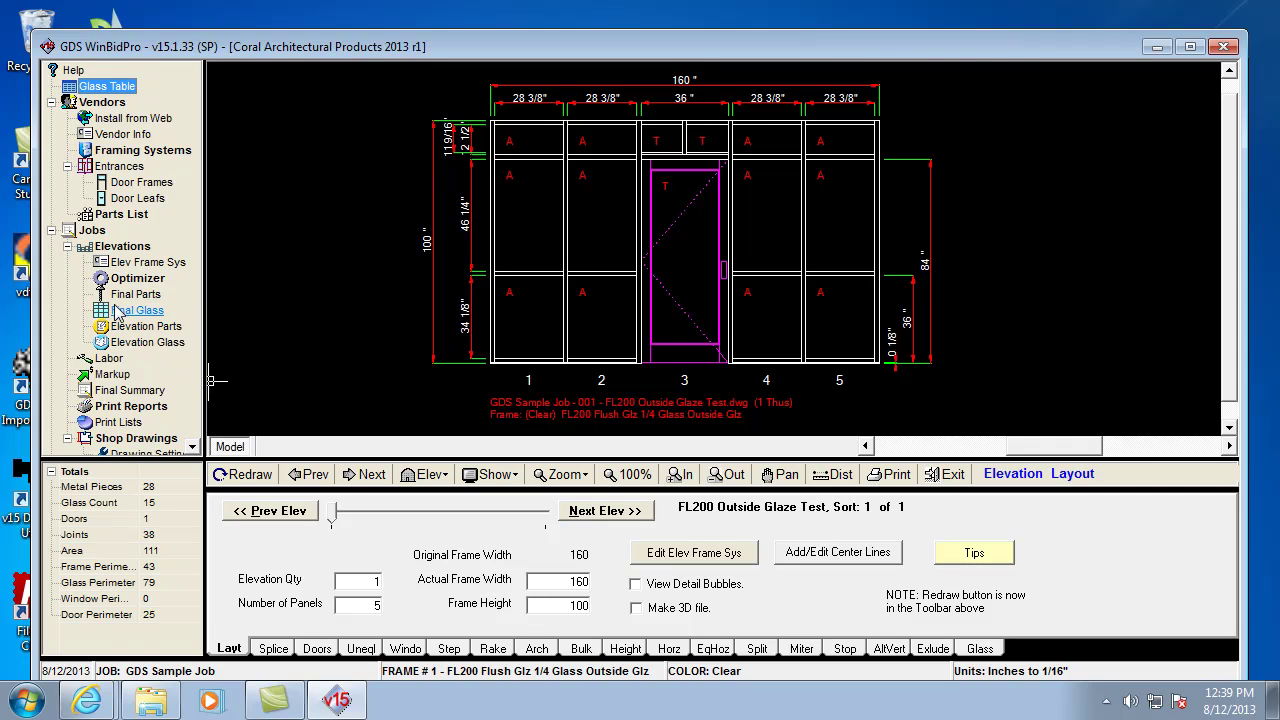
pyautogui.click(112, 375)
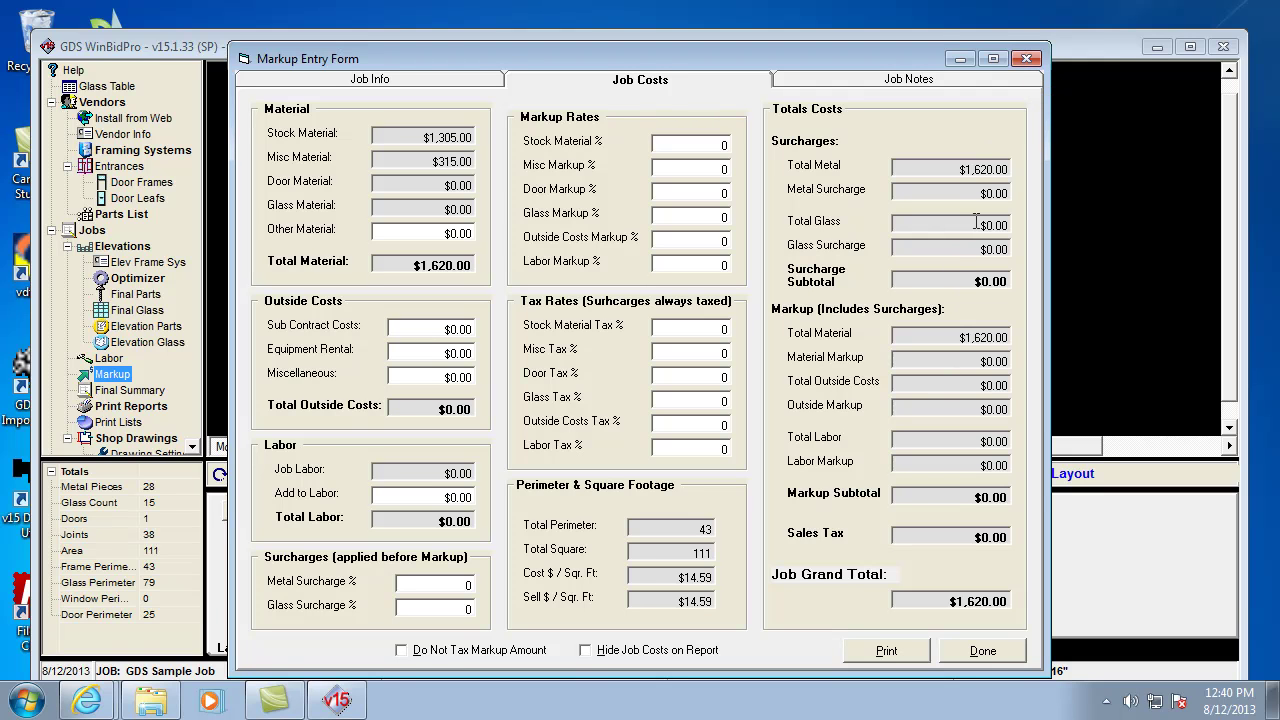
pyautogui.click(1027, 60)
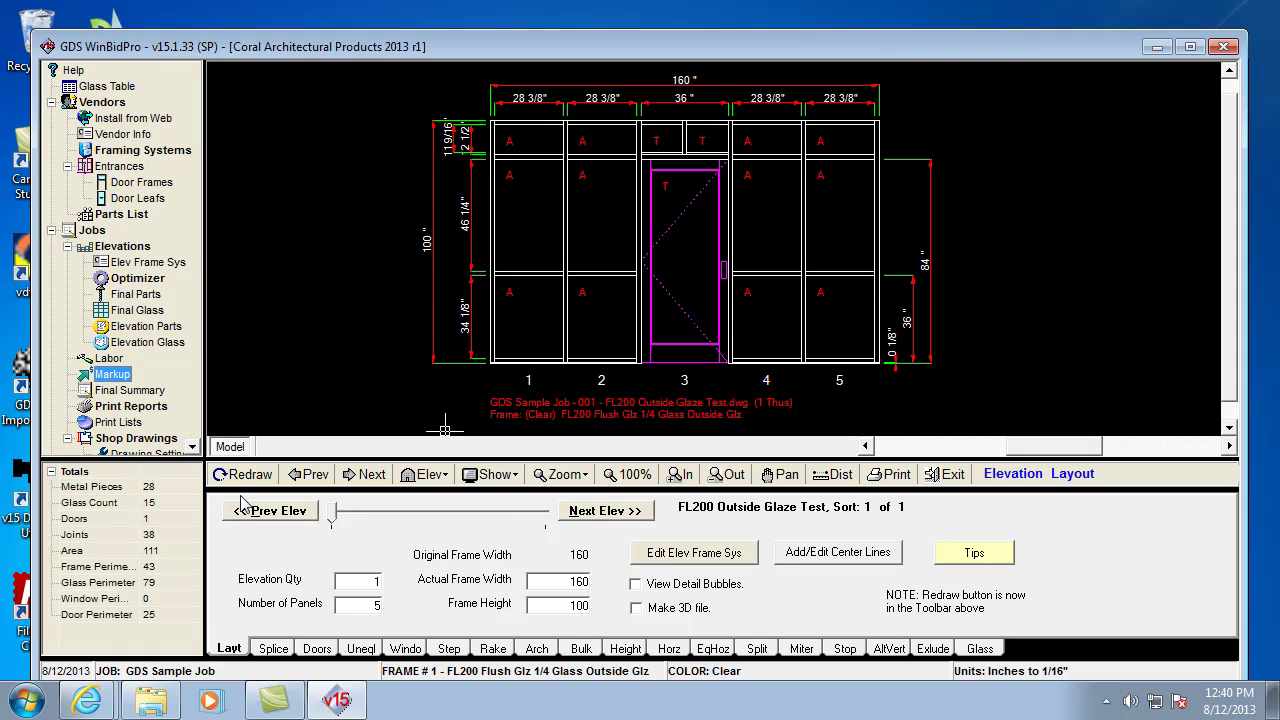
pyautogui.click(194, 446)
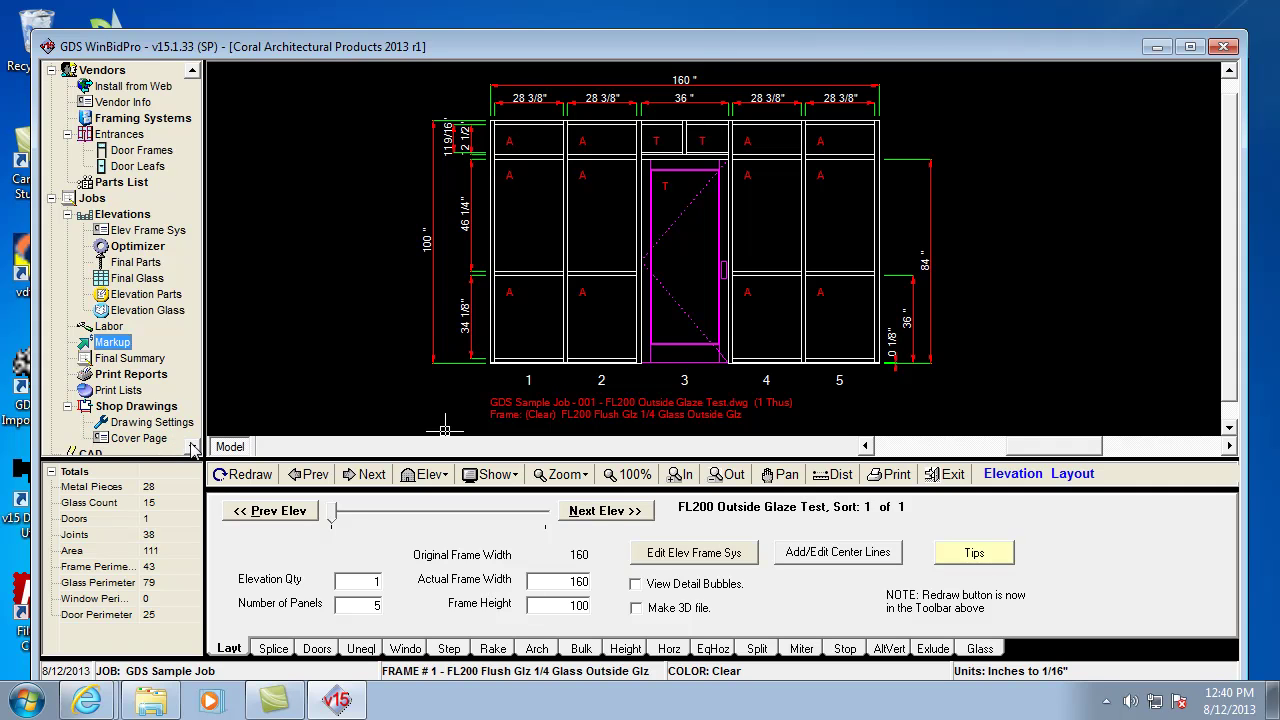